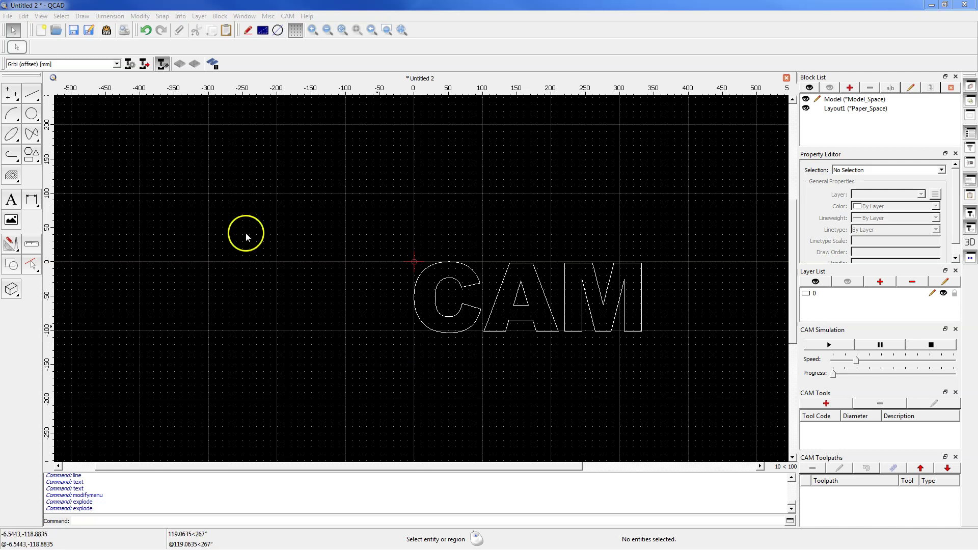
# Choose PWM Laser (Offset, mm) from the CAM post-processor list.
pyautogui.click(122, 63)
pyautogui.scroll(-5, 96, 87)
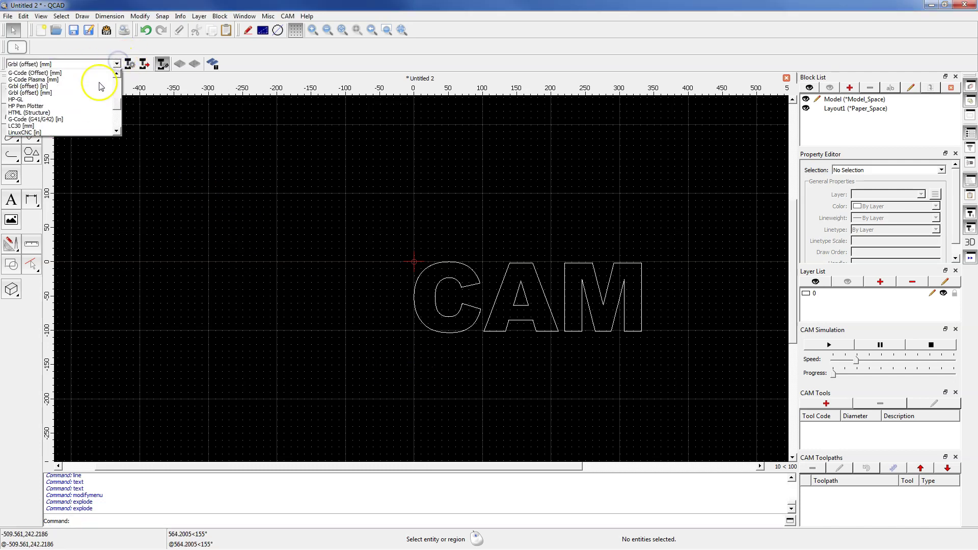
pyautogui.click(59, 112)
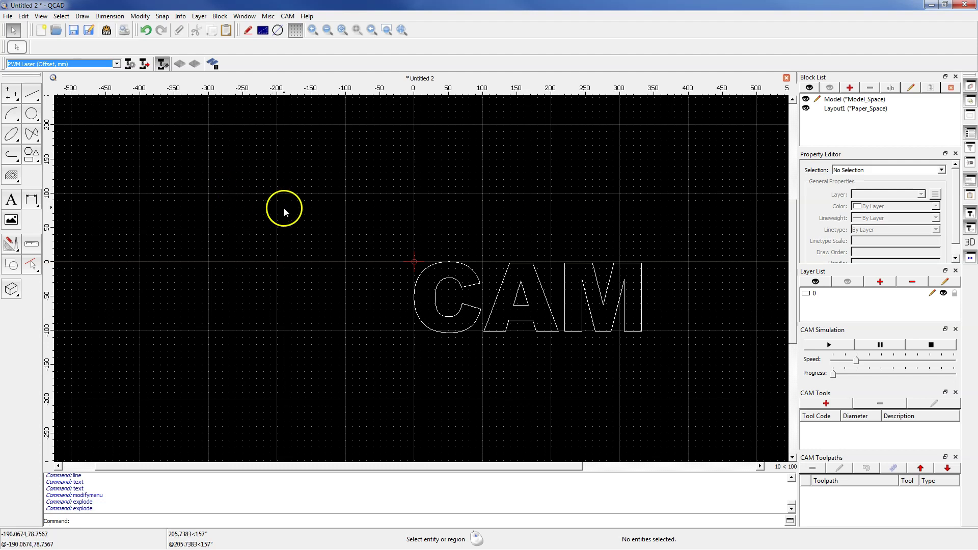
# Add a new CAM tool with code 1, editing its description and setting a 1 mm diameter.
pyautogui.click(826, 404)
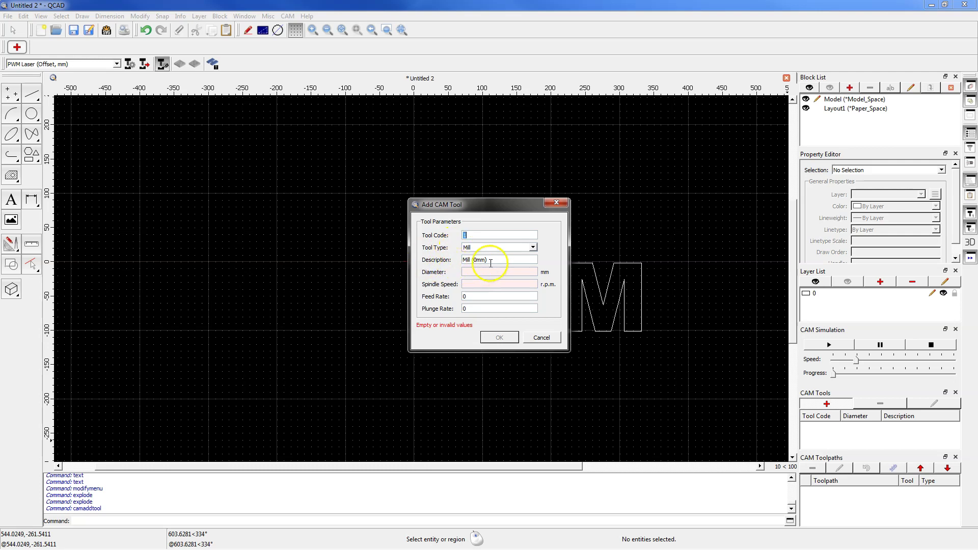
pyautogui.moveTo(493, 261); pyautogui.dragTo(450, 266)
pyautogui.write('Laser')
pyautogui.click(467, 273)
pyautogui.write('1')
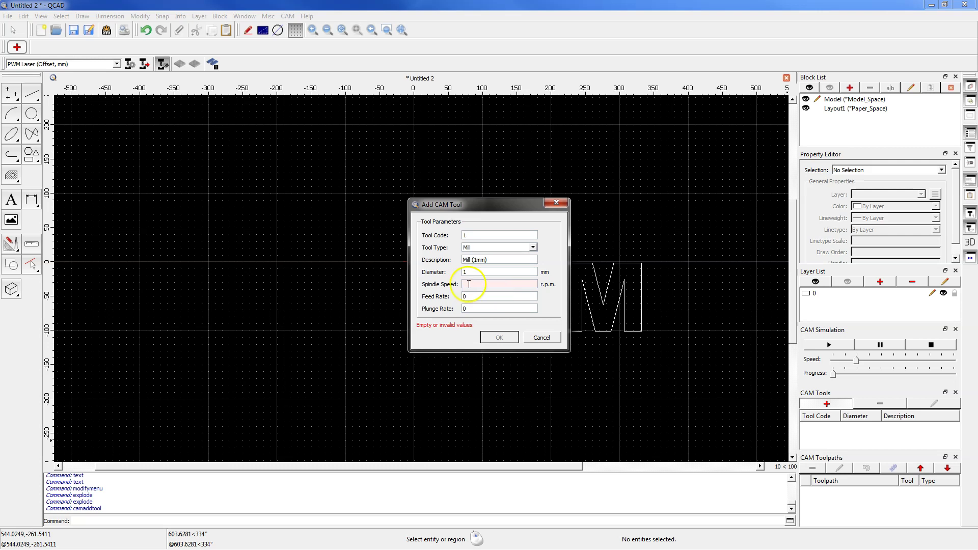
# Give the tool spindle speed 300, feed rate 100 and plunge rate 100, then save it.
pyautogui.click(465, 284)
pyautogui.click(464, 284)
pyautogui.write('300')
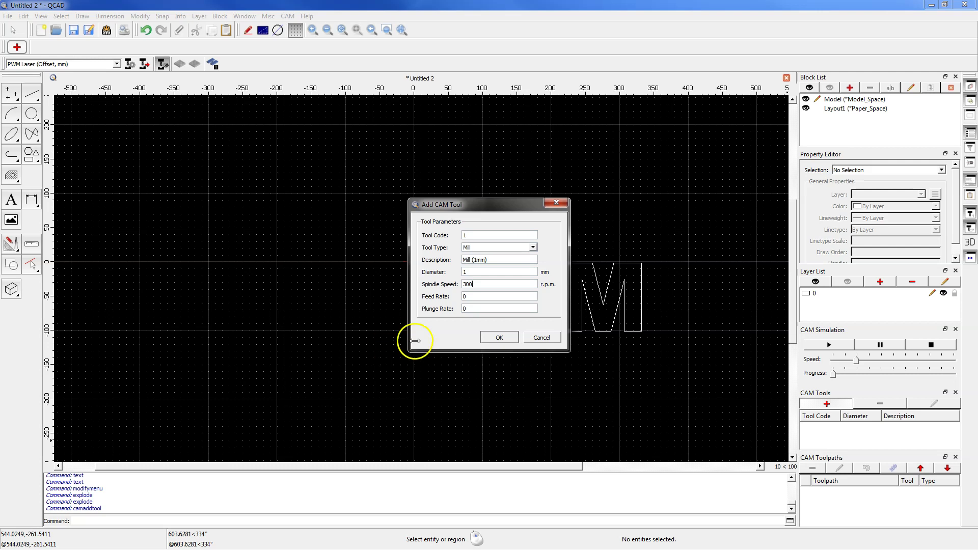
pyautogui.doubleClick(464, 296)
pyautogui.write('100')
pyautogui.doubleClick(465, 309)
pyautogui.write('100')
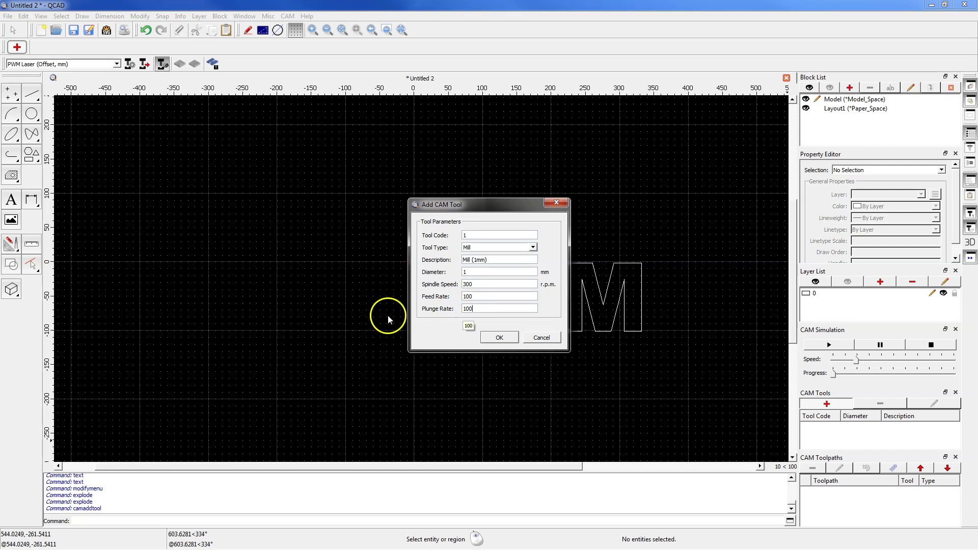
pyautogui.click(498, 337)
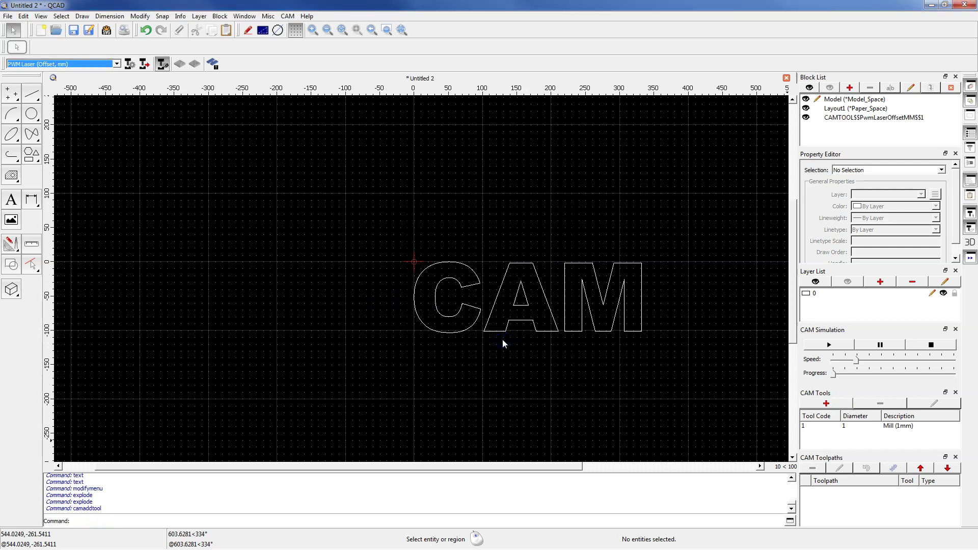
# Select the A's inner triangle and create profile toolpath A-In using tool 1.
pyautogui.click(524, 293)
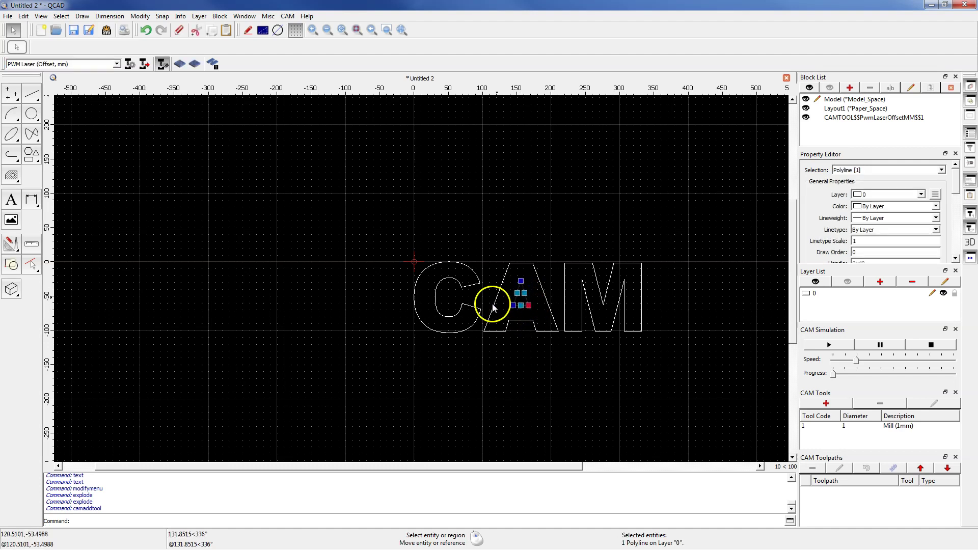
pyautogui.click(184, 65)
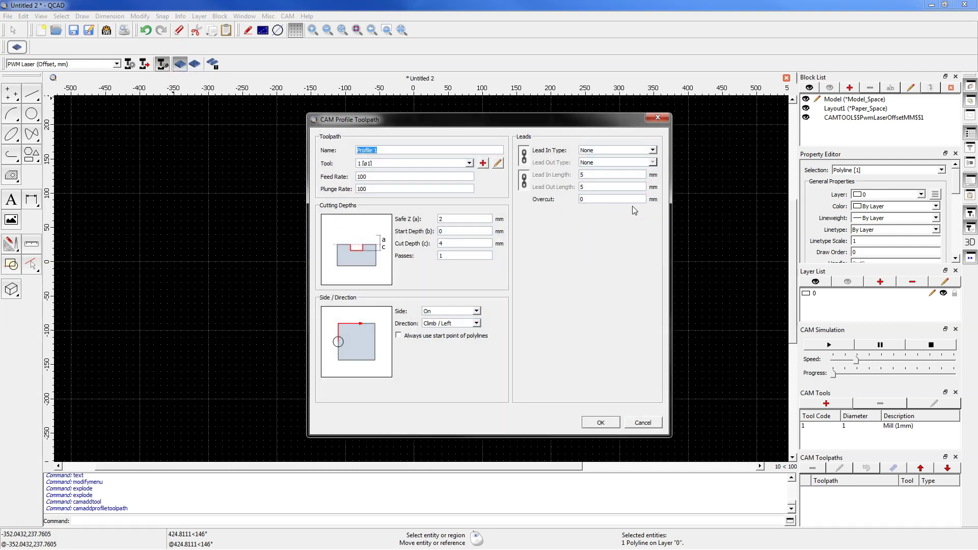
pyautogui.click(636, 209)
pyautogui.write('A-In')
pyautogui.click(405, 188)
pyautogui.click(414, 195)
pyautogui.click(453, 258)
pyautogui.click(453, 258)
pyautogui.click(599, 425)
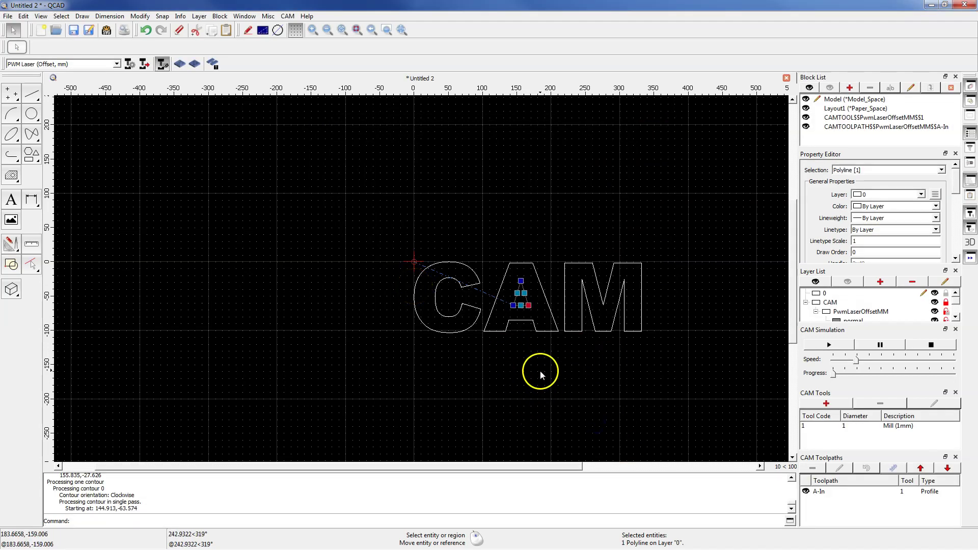
# Create profile toolpath C for the outline of the letter C.
pyautogui.click(438, 295)
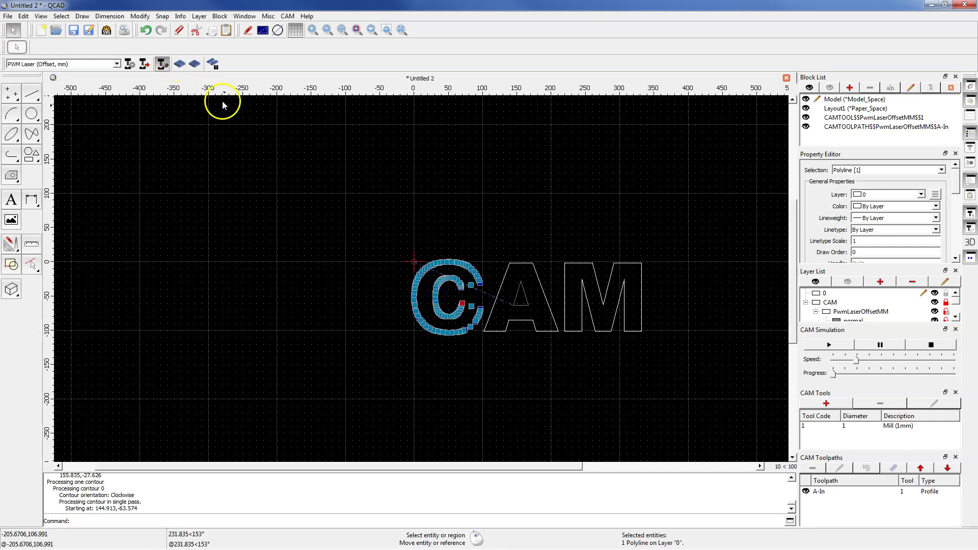
pyautogui.click(179, 66)
pyautogui.write('C')
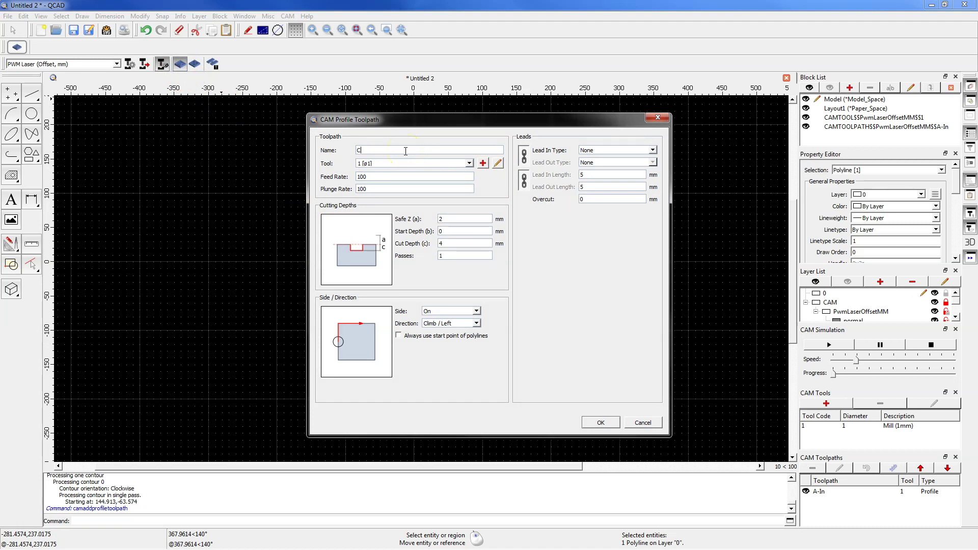
pyautogui.click(396, 151)
pyautogui.click(601, 422)
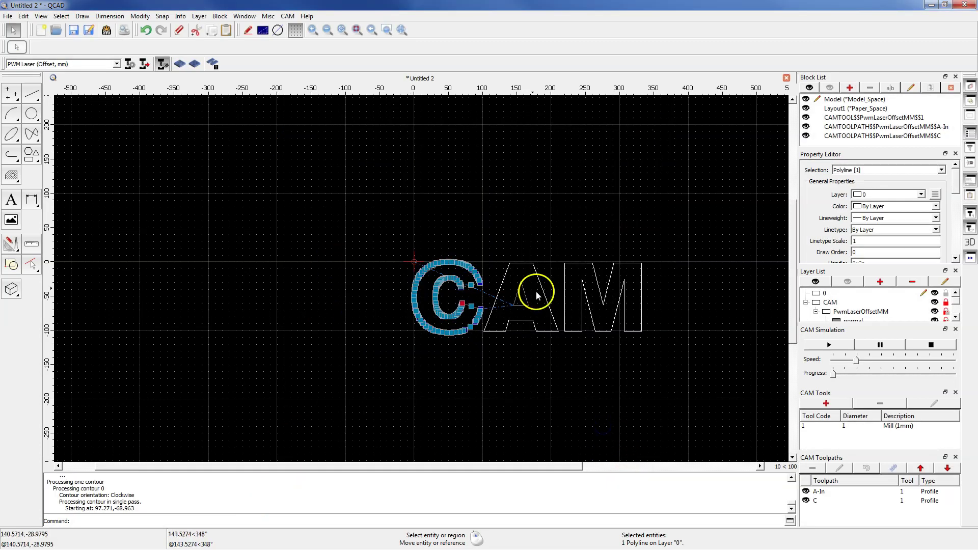
# Create profile toolpaths A-Out and M for the A's outer outline and the M.
pyautogui.click(518, 263)
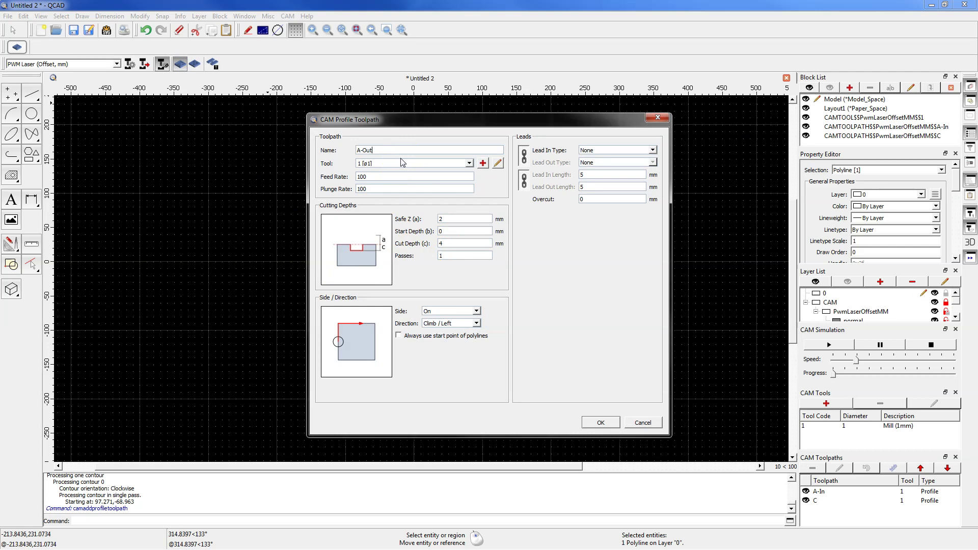
pyautogui.click(598, 454)
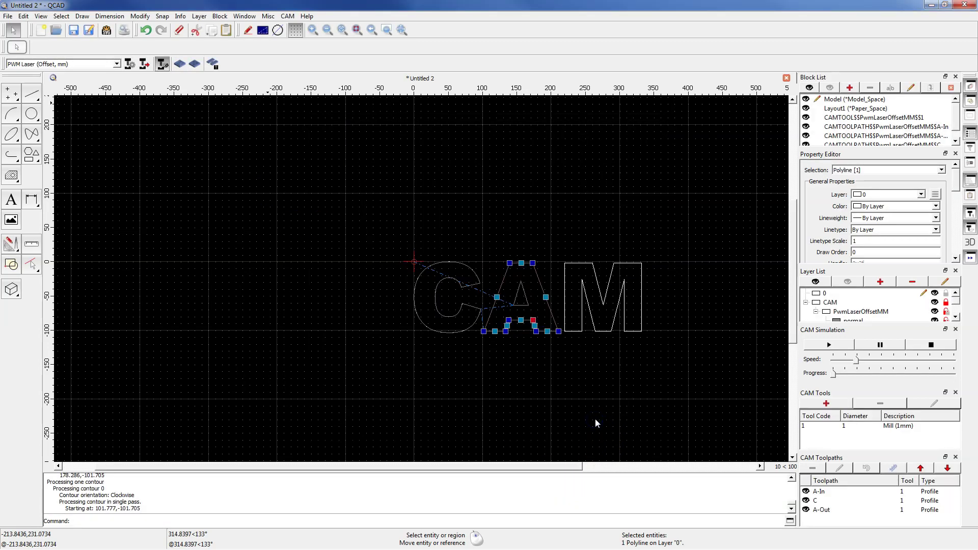
pyautogui.click(634, 286)
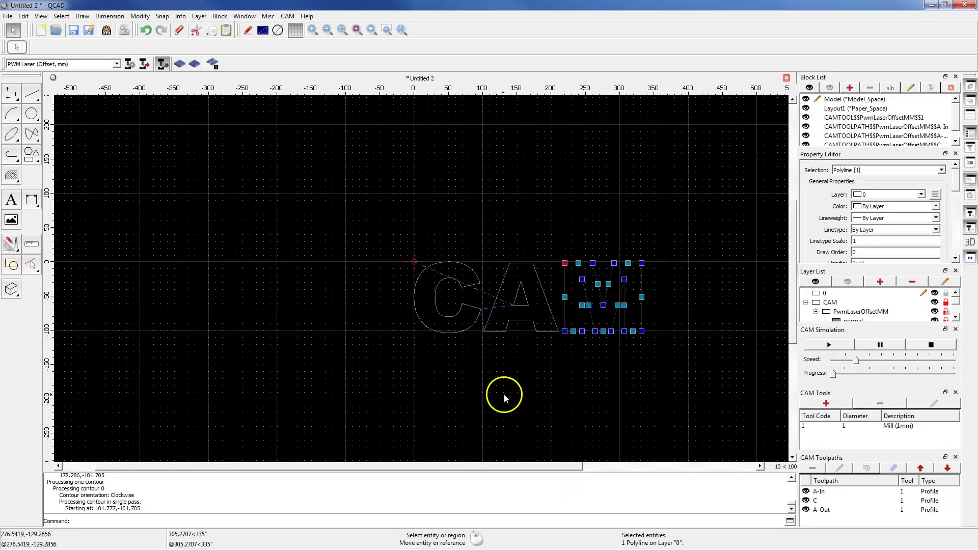
pyautogui.click(181, 63)
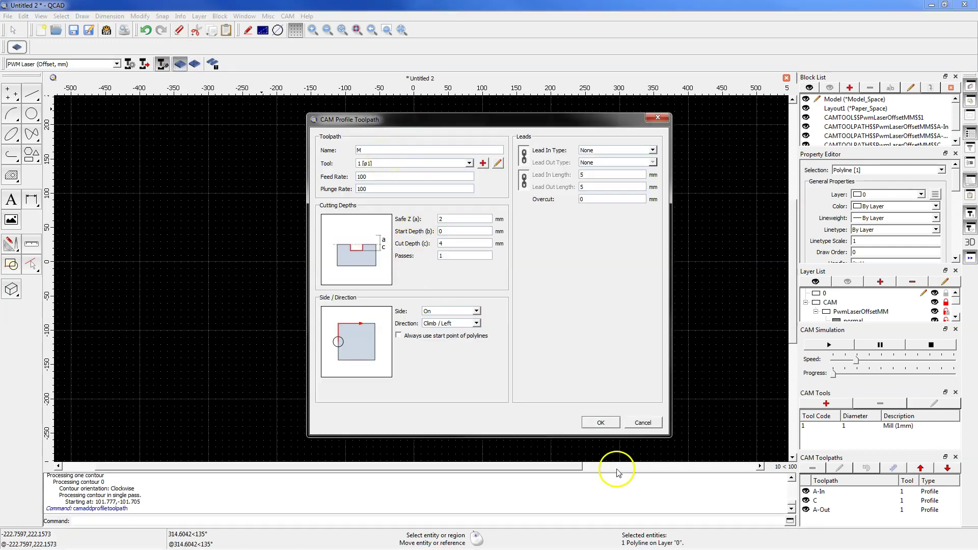
pyautogui.click(600, 423)
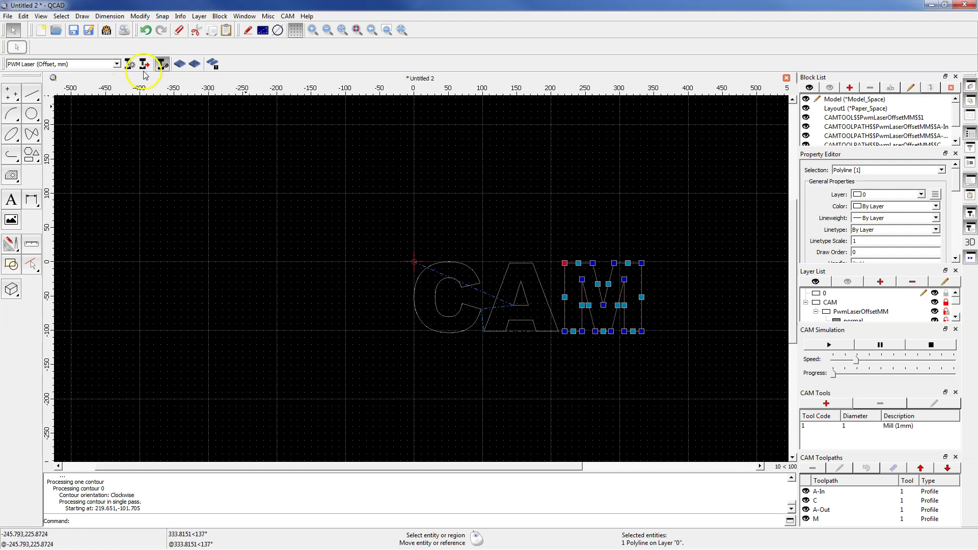
# Set laser.nc as the CAM output file and export the four toolpaths as G-code.
pyautogui.click(130, 64)
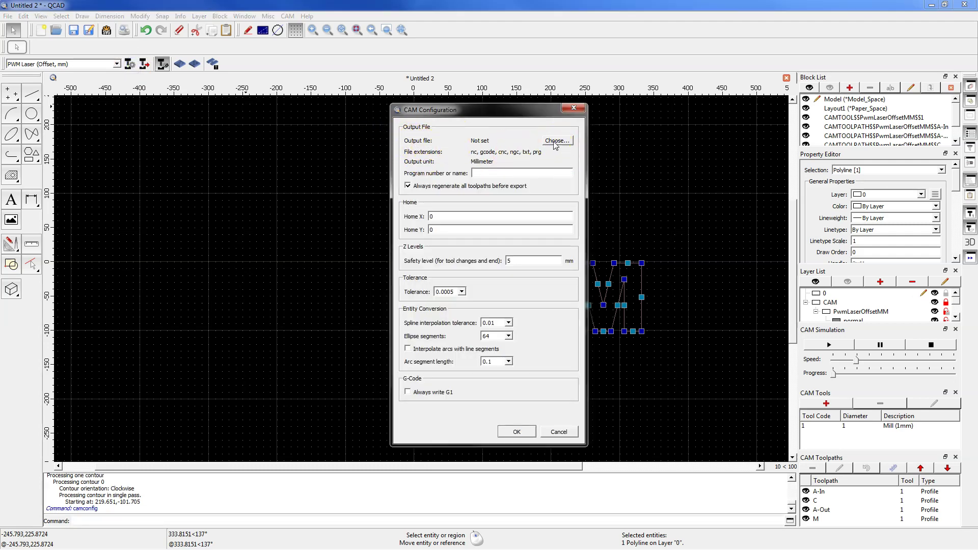
pyautogui.click(557, 141)
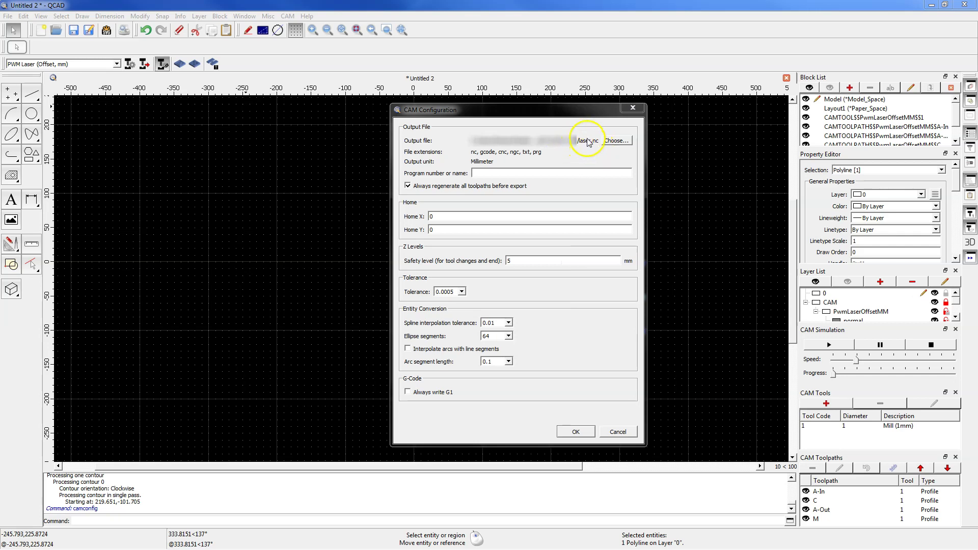
pyautogui.click(572, 433)
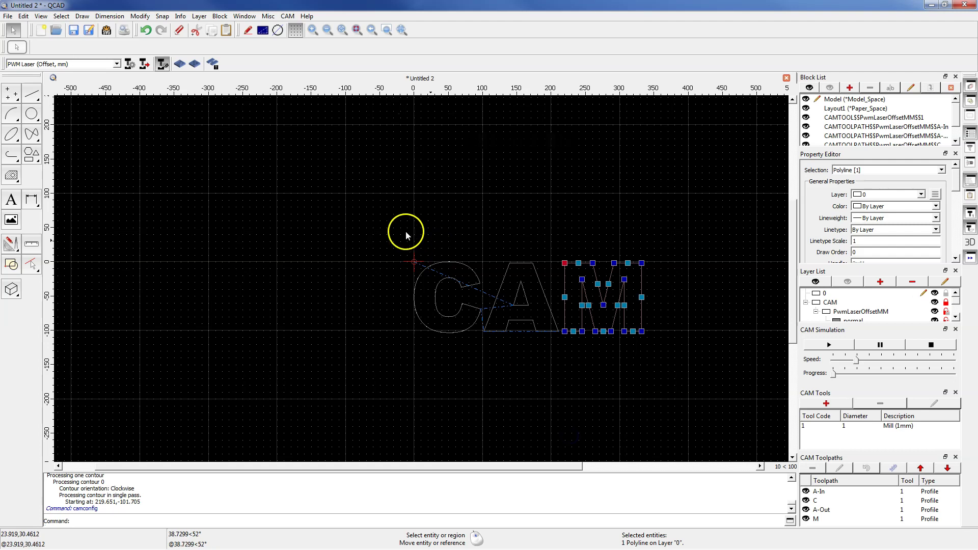
pyautogui.click(145, 64)
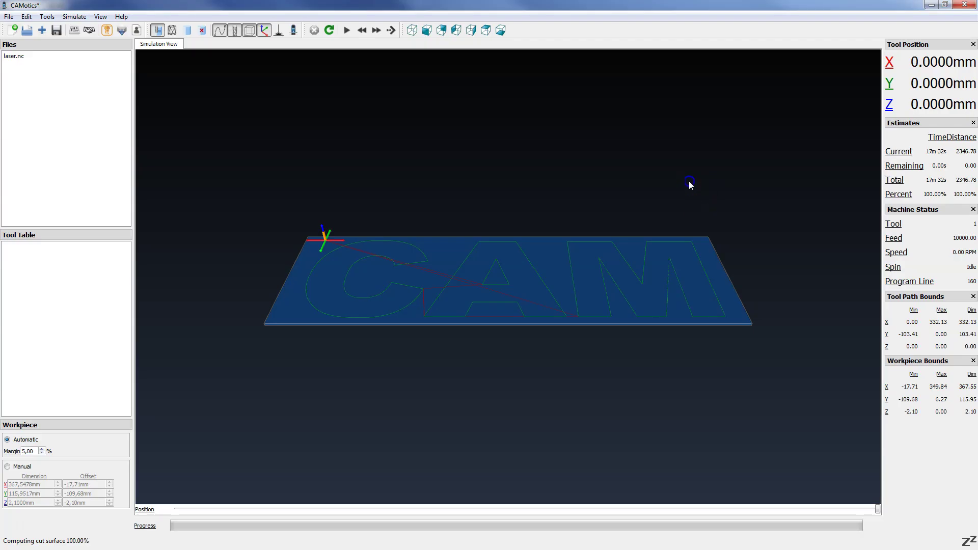
# Rotate the CAMotics preview and hide the cut surface to show the CAM letter toolpaths.
pyautogui.moveTo(688, 185)
pyautogui.mouseDown()
pyautogui.moveTo(668, 237)
pyautogui.moveTo(710, 190)
pyautogui.moveTo(717, 210)
pyautogui.moveTo(679, 187)
pyautogui.mouseUp()
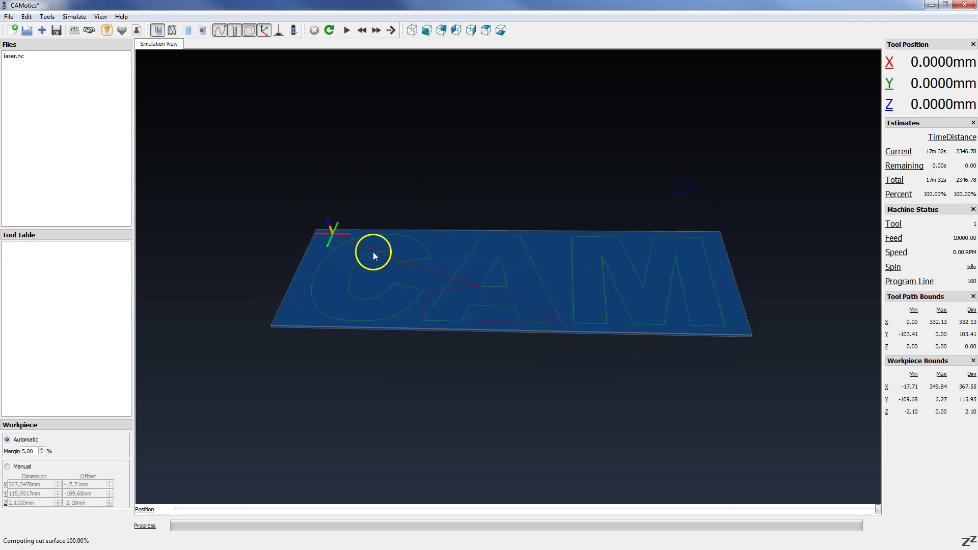
pyautogui.click(202, 30)
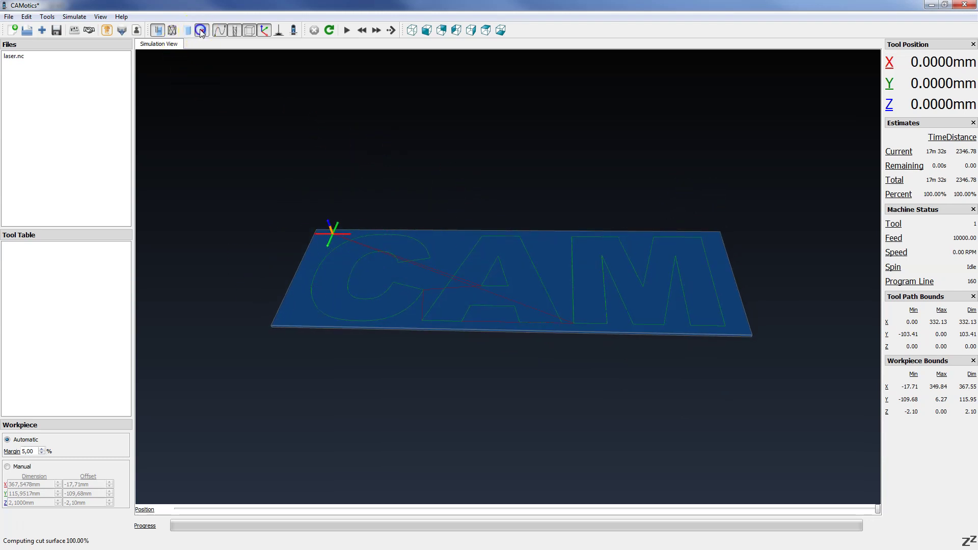